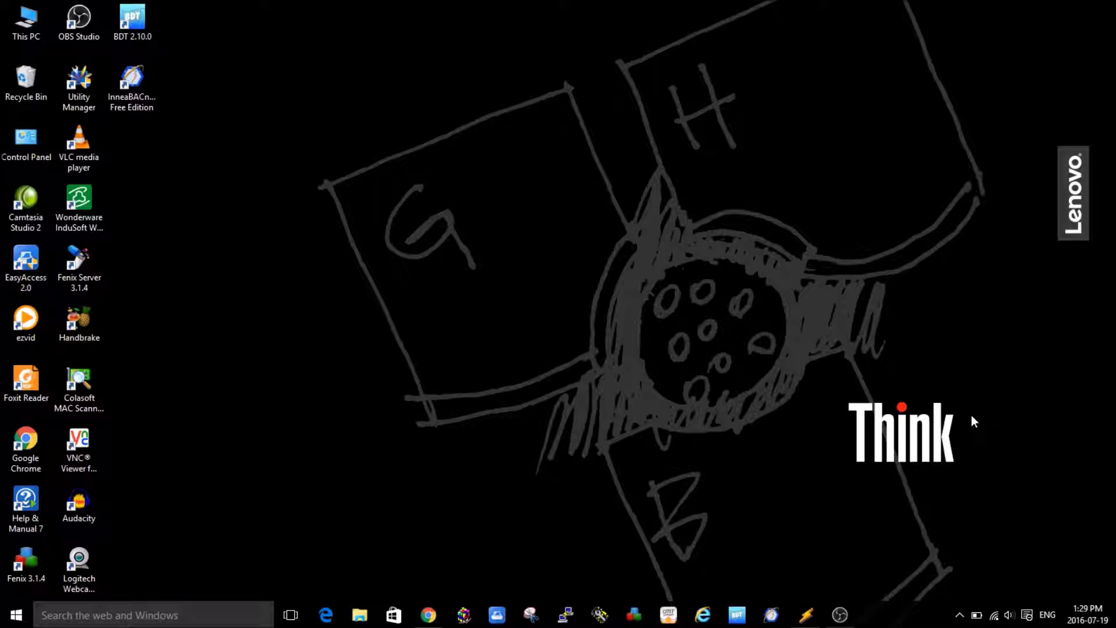
- Bring the Network Integrator window with the siteA network to the front and open the Tools menu
{"action": "left_click", "coordinate": [808, 611]}
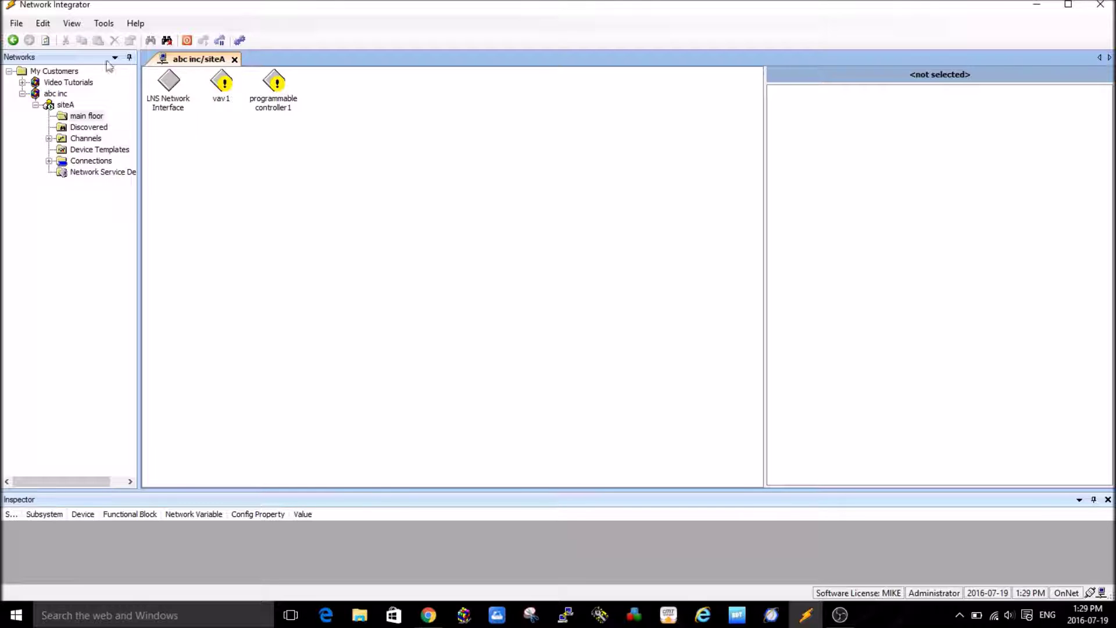
{"action": "left_click", "coordinate": [104, 24]}
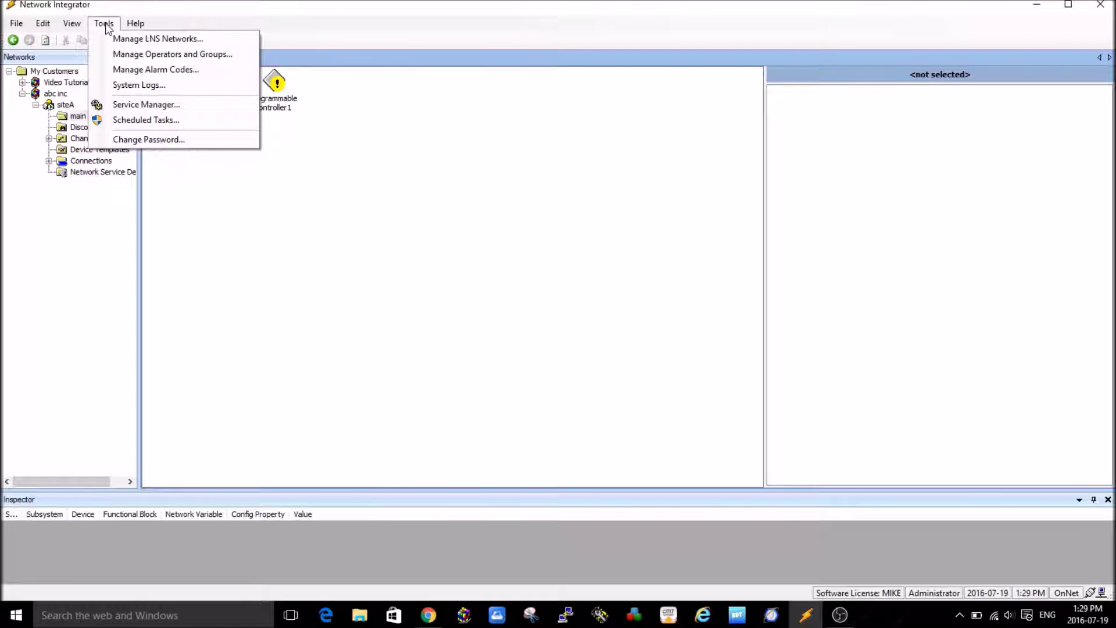
- Open Manage Operators and Groups, show the Operators list, and bring up its new-operator menu
{"action": "left_click", "coordinate": [153, 56]}
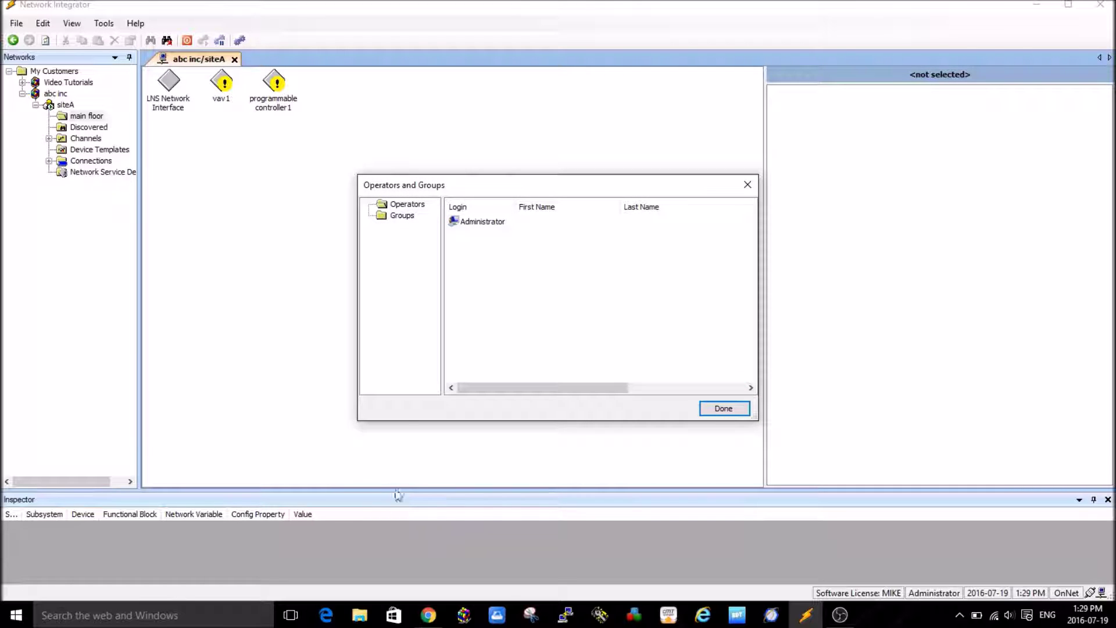
{"action": "left_click", "coordinate": [407, 204]}
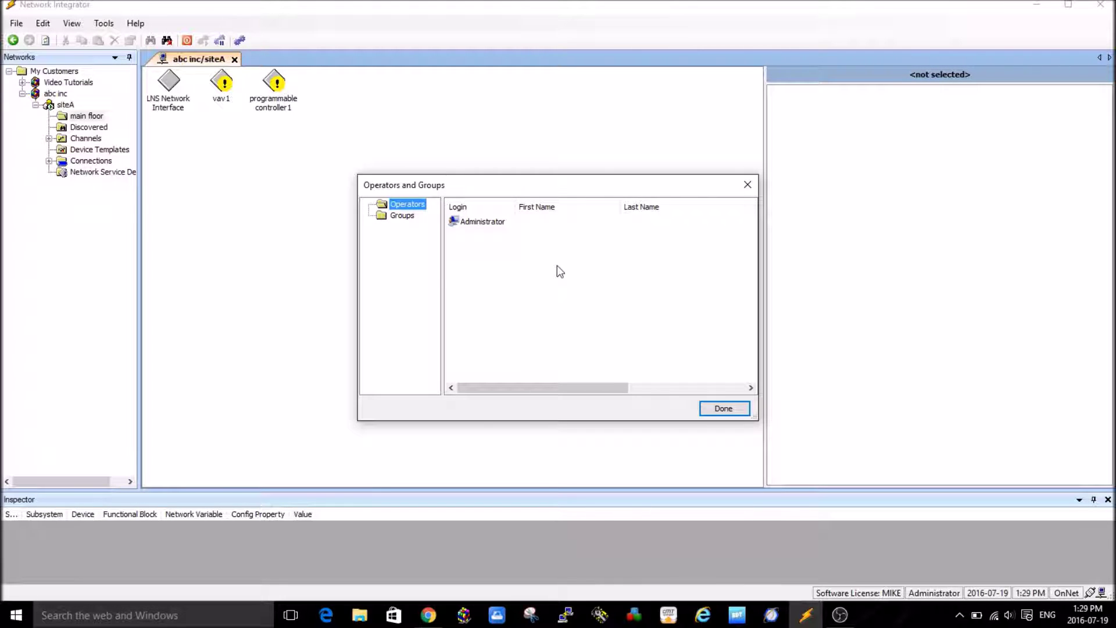
{"action": "right_click", "coordinate": [534, 263]}
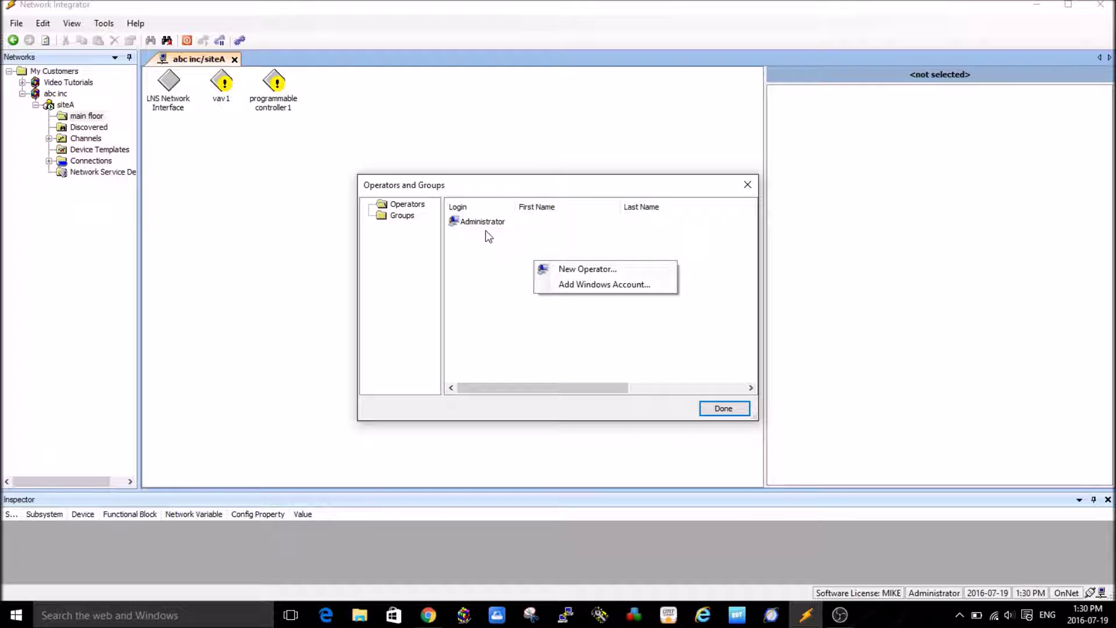
- Create the new operator login with its password entered and confirmed, then close the form
{"action": "left_click", "coordinate": [594, 270]}
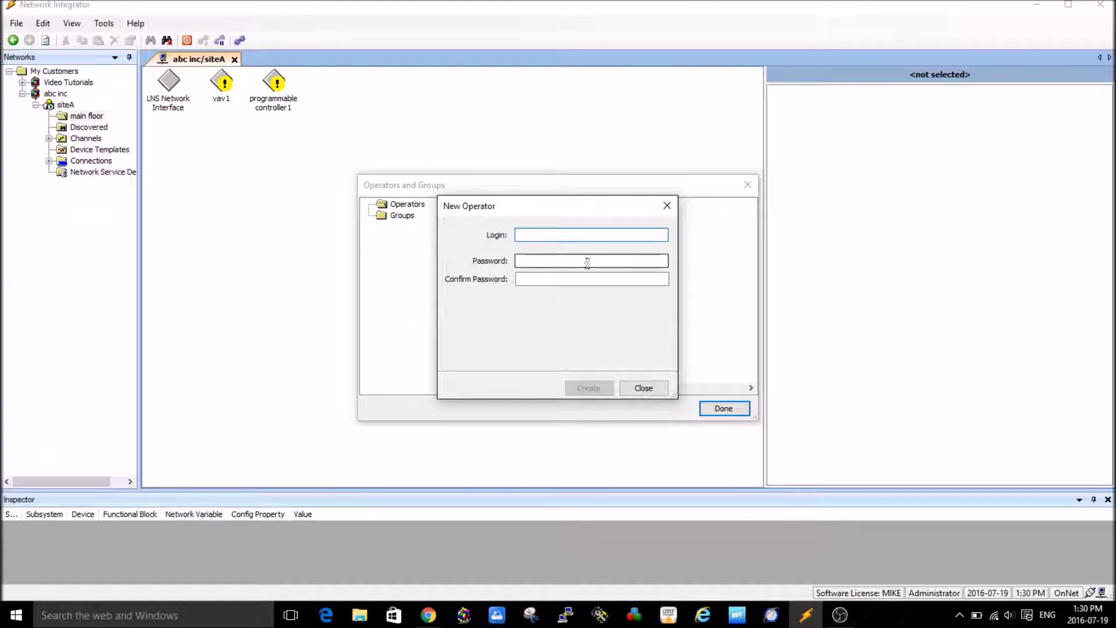
{"action": "type", "text": "jim"}
{"action": "left_click", "coordinate": [555, 261]}
{"action": "left_click", "coordinate": [531, 277]}
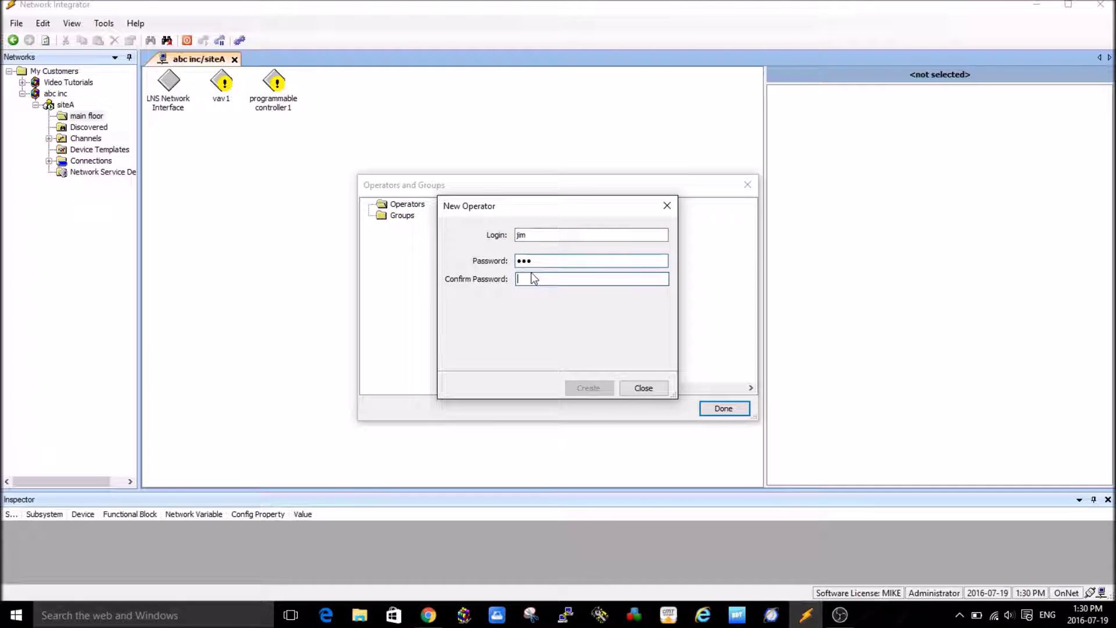
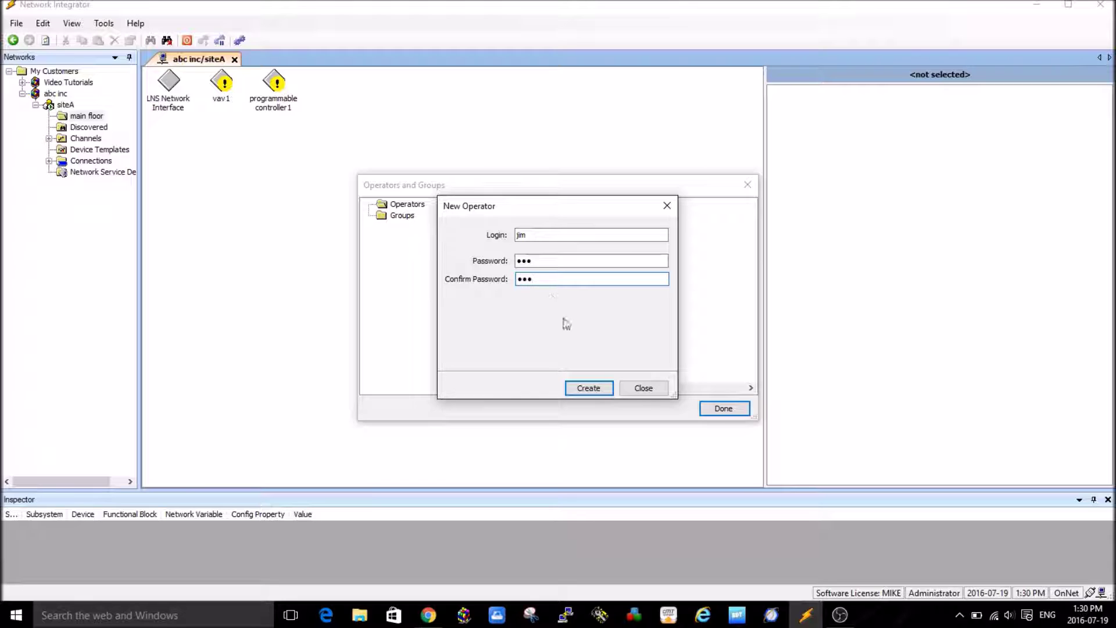
{"action": "left_click", "coordinate": [588, 388]}
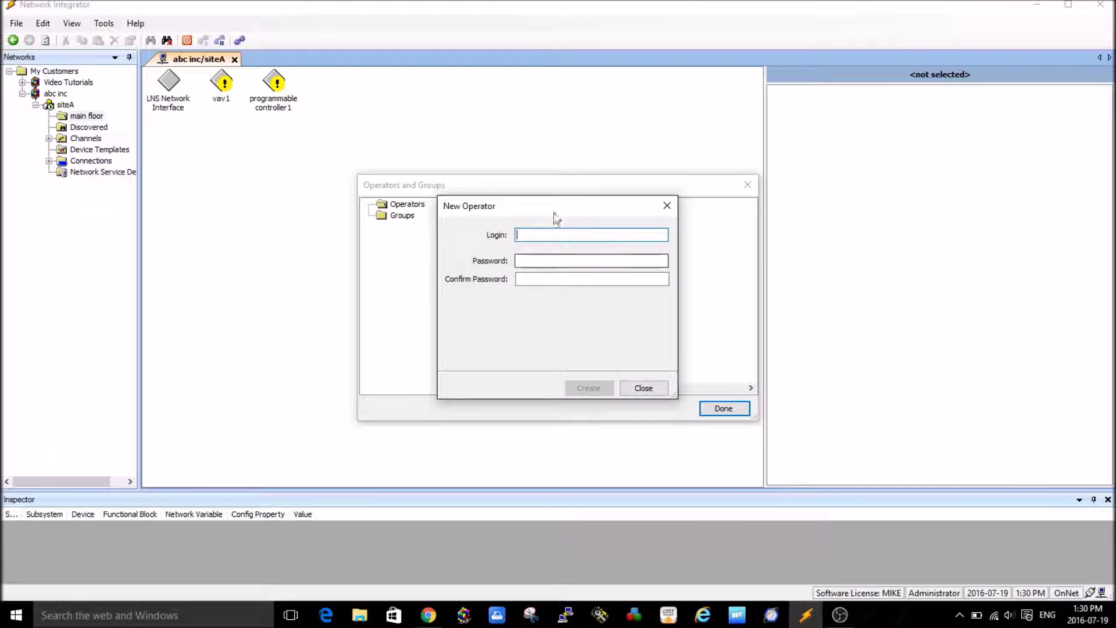
{"action": "left_click", "coordinate": [643, 388]}
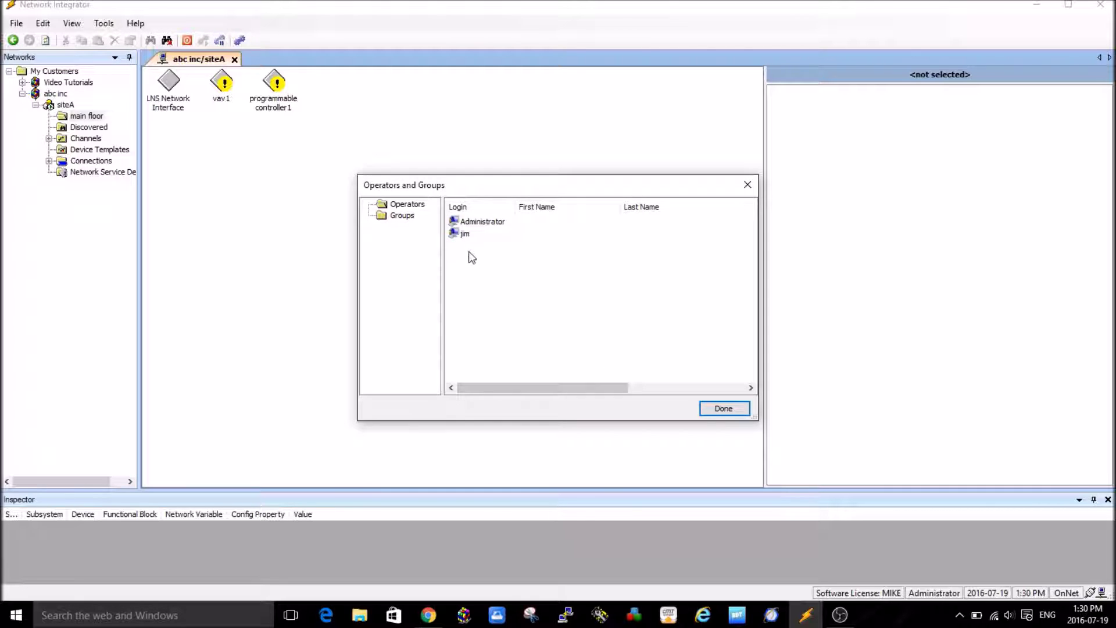
- Create a new group named 'power users', fixing the 'poeer' typo before creating it
{"action": "left_click", "coordinate": [398, 220]}
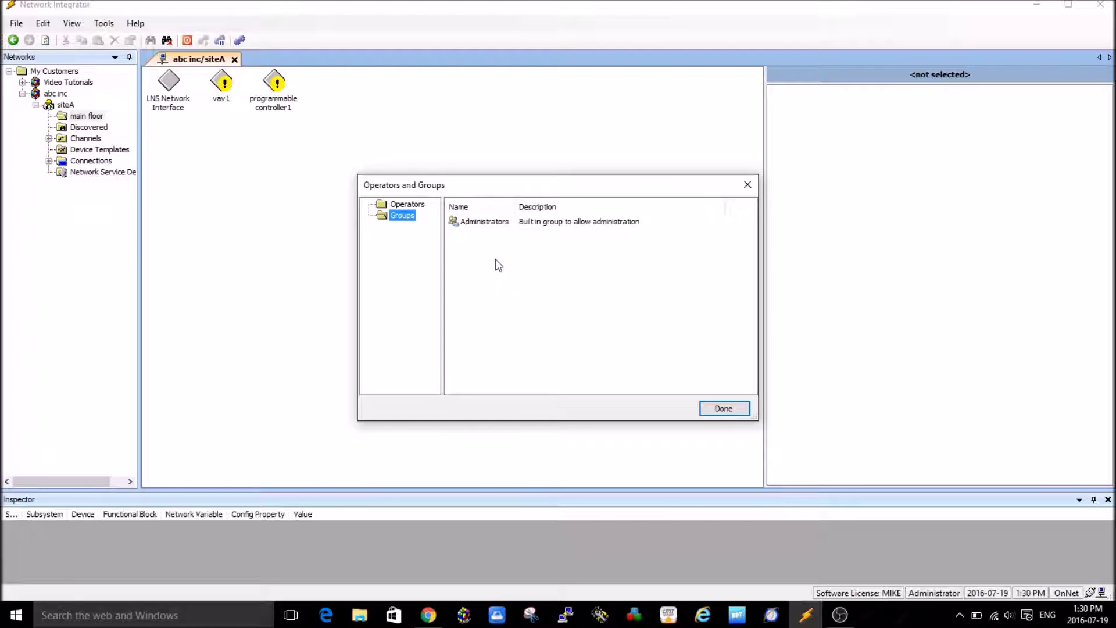
{"action": "right_click", "coordinate": [567, 279]}
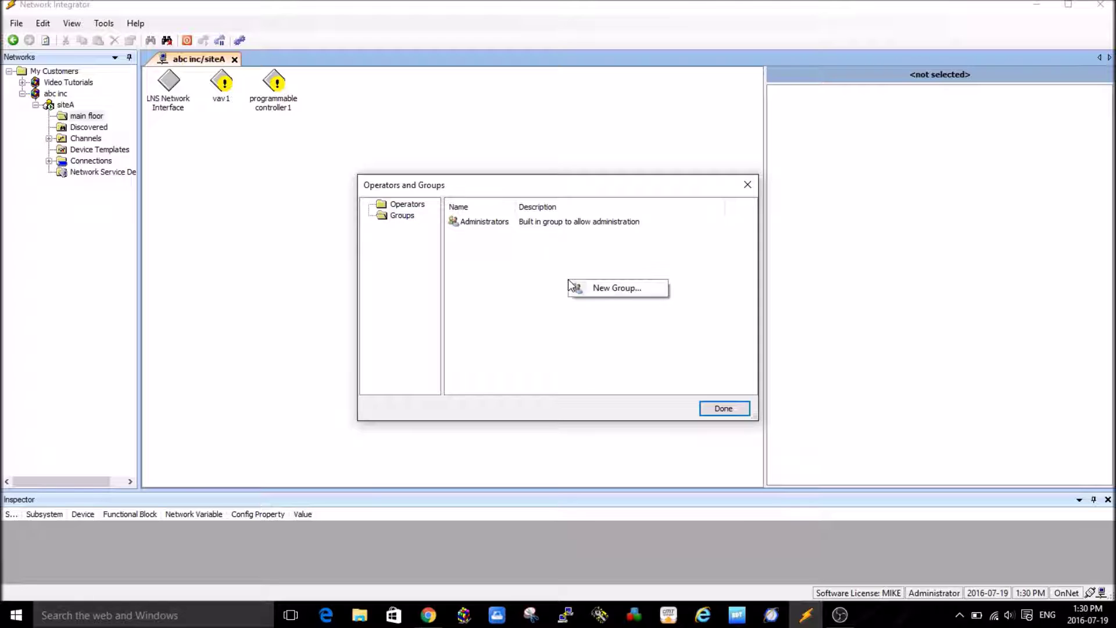
{"action": "left_click", "coordinate": [617, 291]}
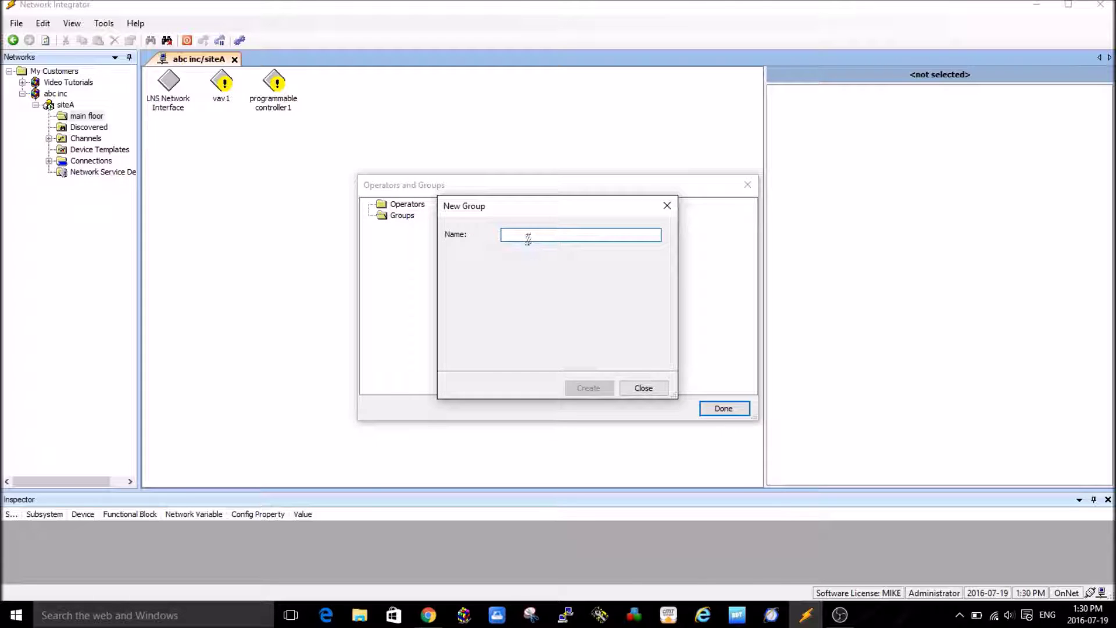
{"action": "type", "text": "poeer users"}
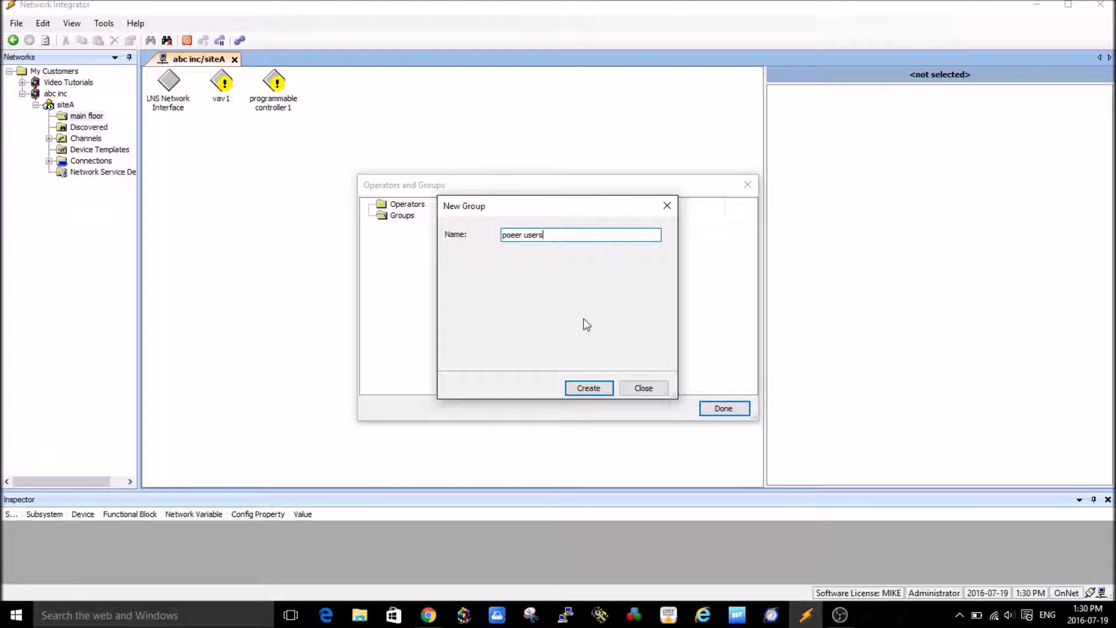
{"action": "left_click", "coordinate": [509, 236]}
{"action": "type", "text": "w"}
{"action": "key", "text": "Delete"}
{"action": "left_click", "coordinate": [599, 387]}
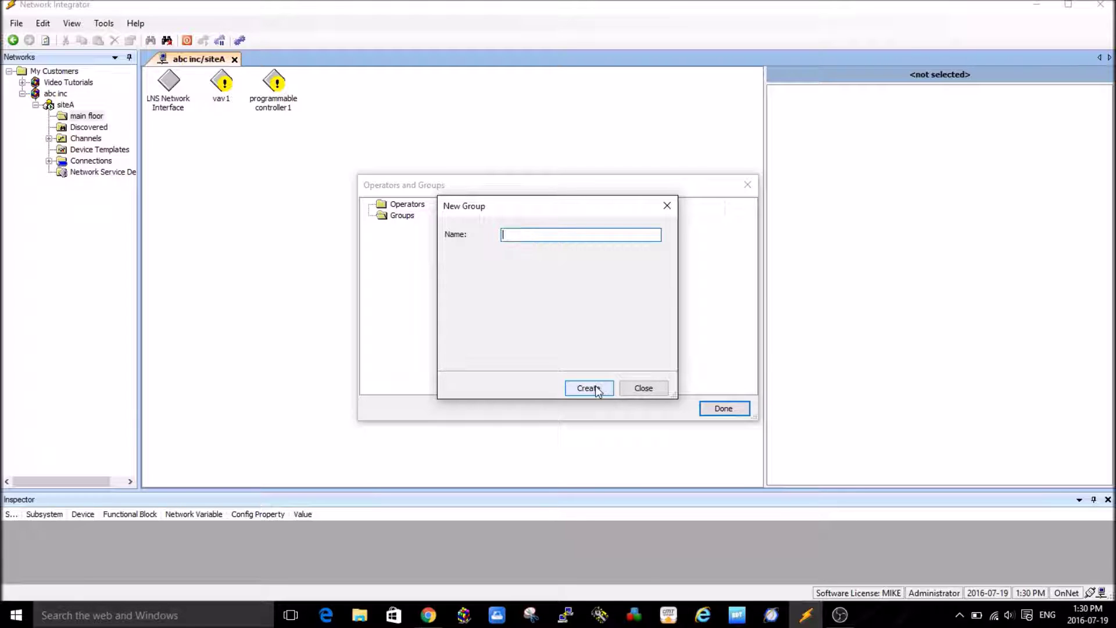
{"action": "left_click", "coordinate": [646, 389]}
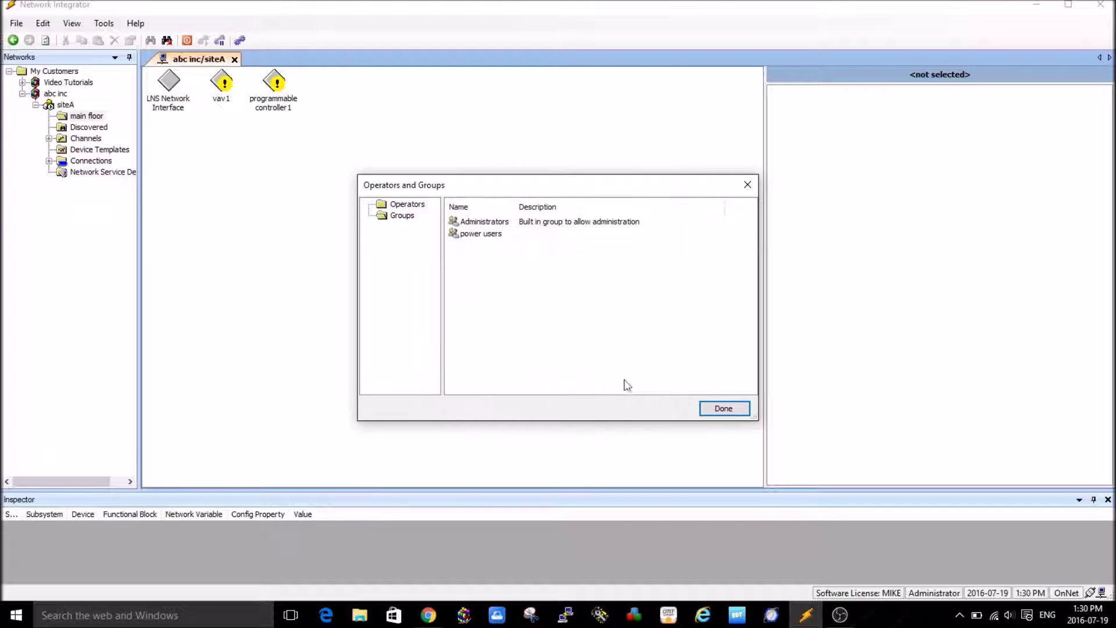
- In the power users group properties, add the new operator as a member and confirm
{"action": "right_click", "coordinate": [483, 235]}
{"action": "left_click", "coordinate": [521, 243]}
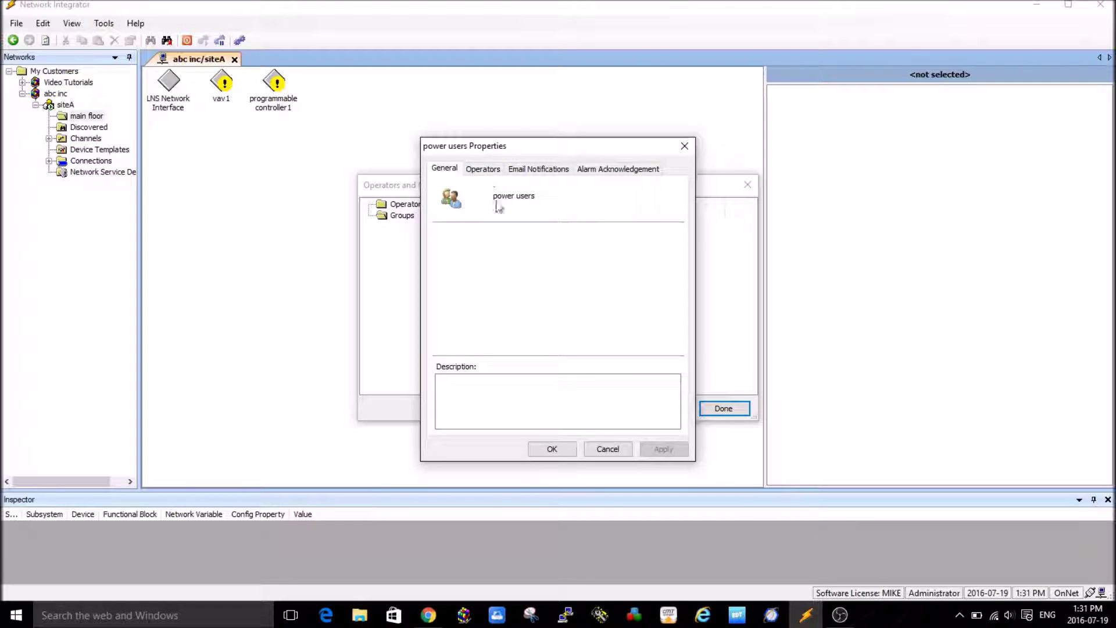
{"action": "left_click", "coordinate": [486, 173]}
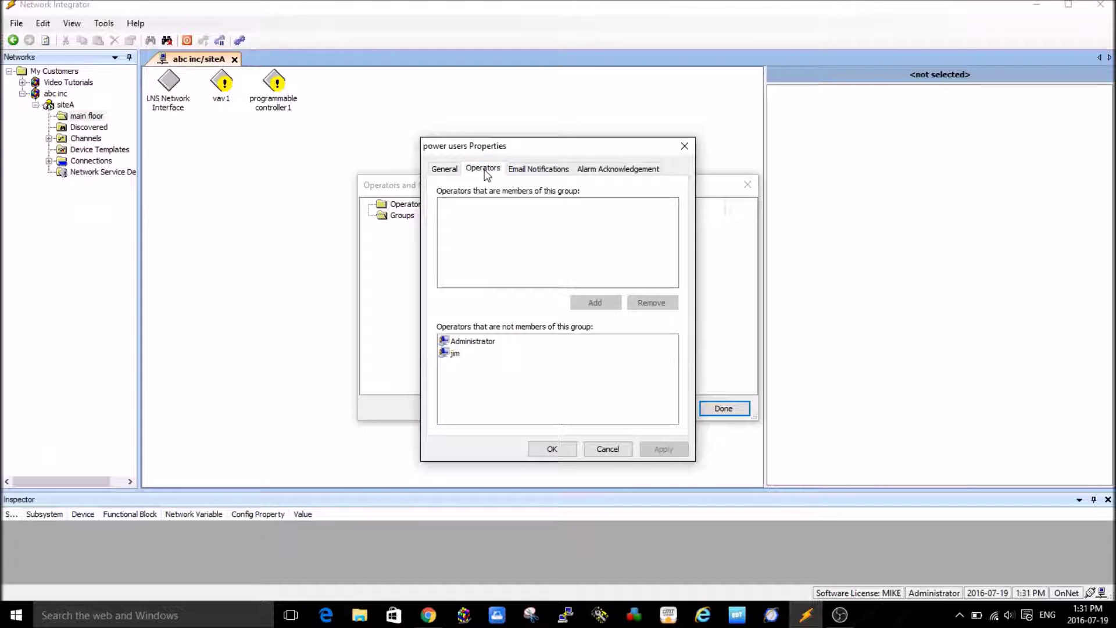
{"action": "left_click", "coordinate": [455, 354]}
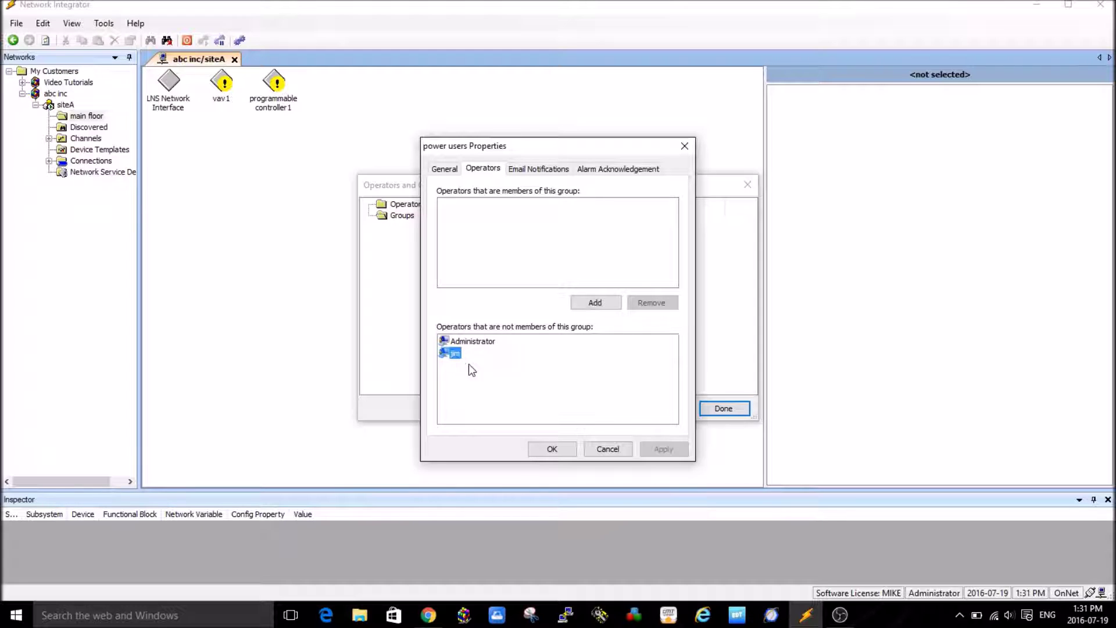
{"action": "left_click", "coordinate": [594, 302]}
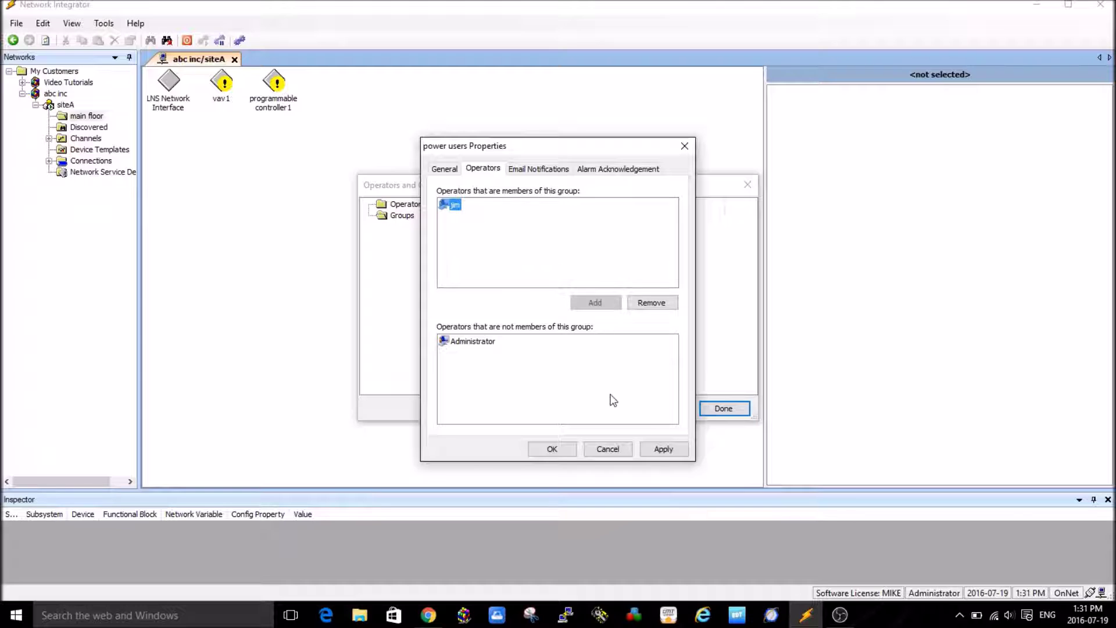
{"action": "left_click", "coordinate": [552, 449]}
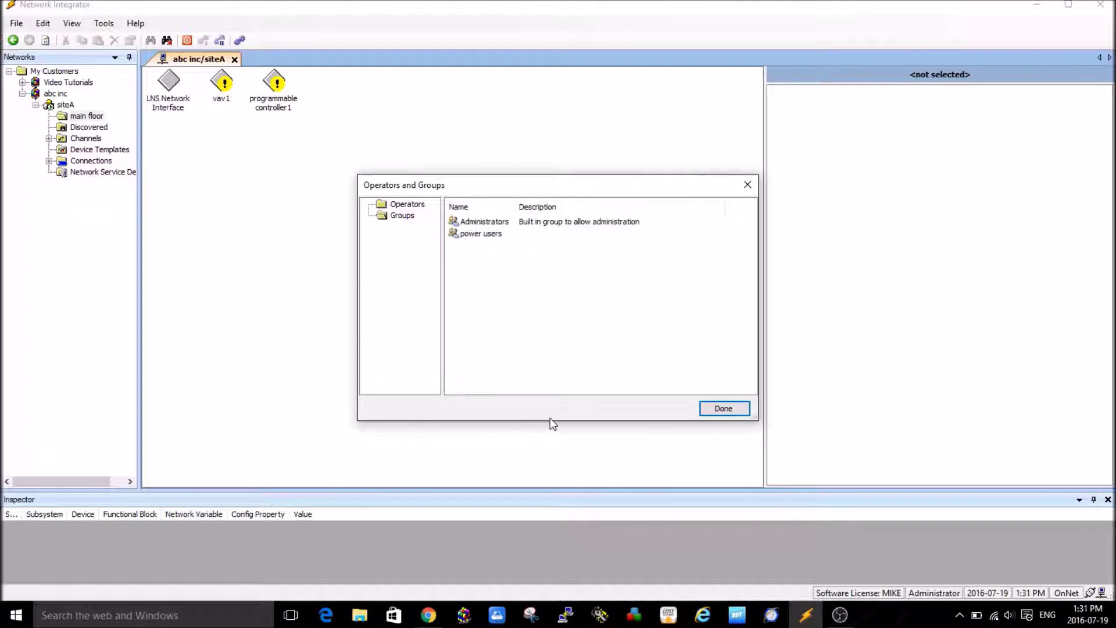
- Check the Operators list, then the Groups list, and close the dialog with Done
{"action": "left_click", "coordinate": [398, 204]}
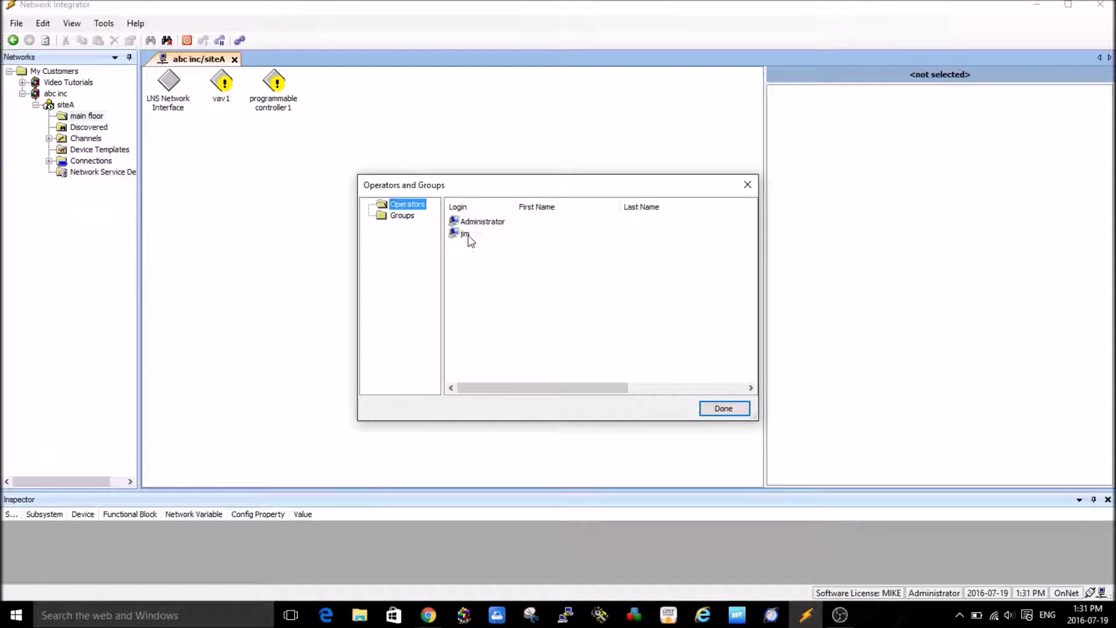
{"action": "left_click", "coordinate": [402, 217]}
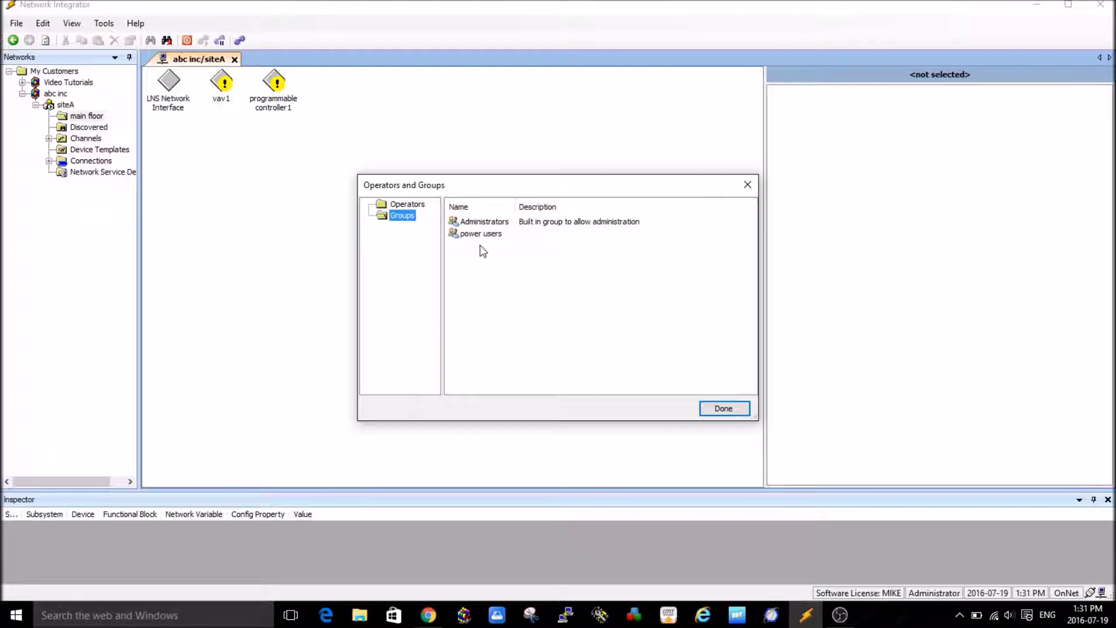
{"action": "left_click", "coordinate": [730, 409]}
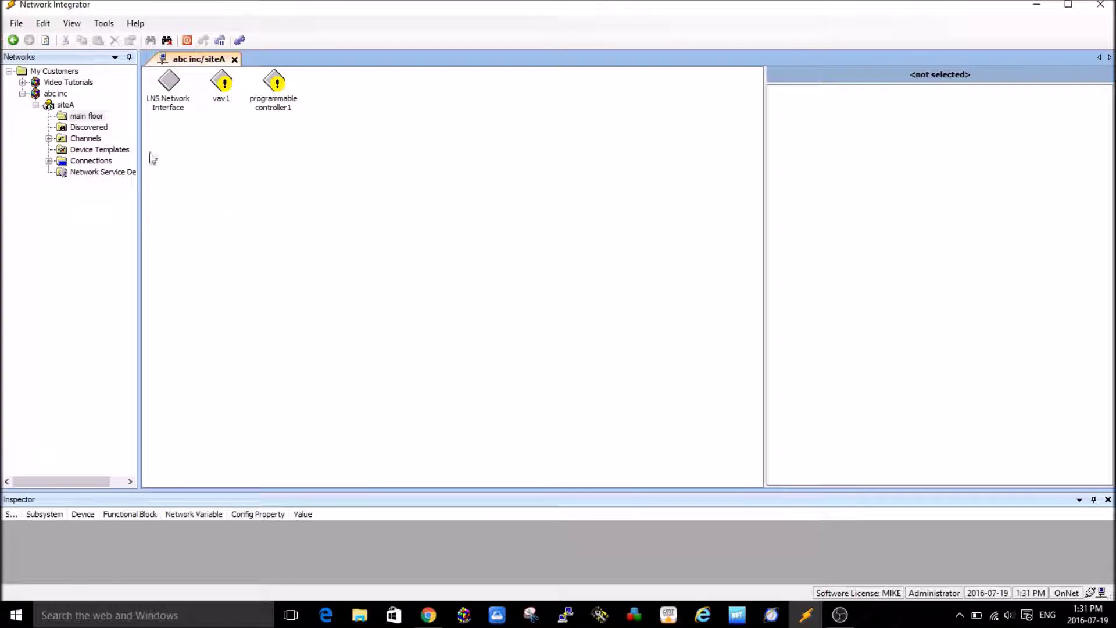
- In siteA Properties > Permissions, move power users into the groups allowed to access the site
{"action": "left_click", "coordinate": [66, 105]}
{"action": "right_click", "coordinate": [67, 109]}
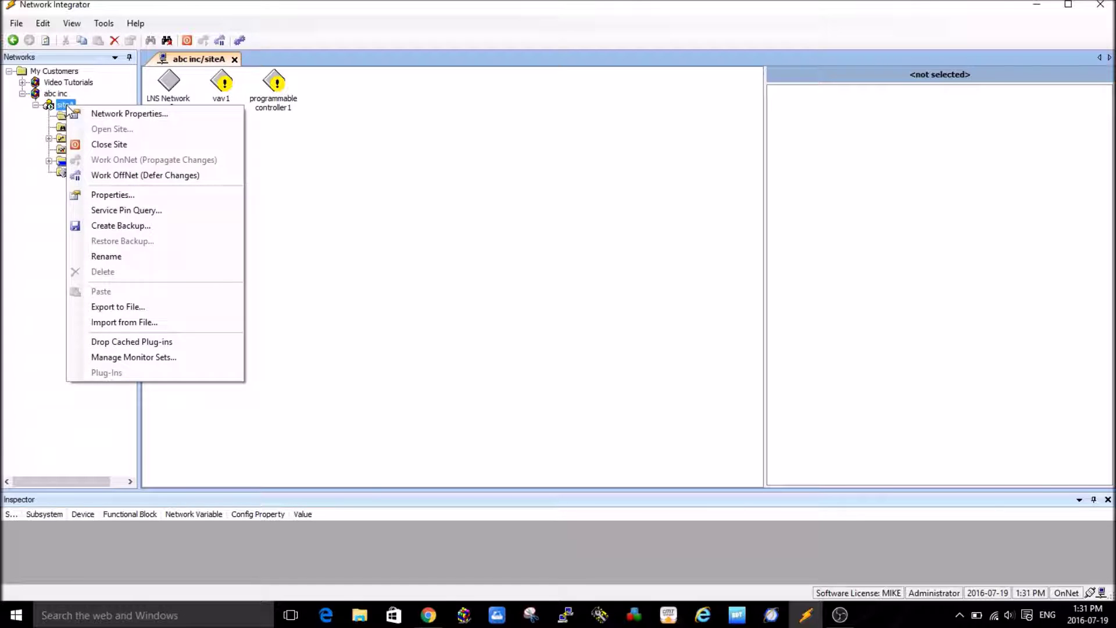
{"action": "left_click", "coordinate": [117, 197]}
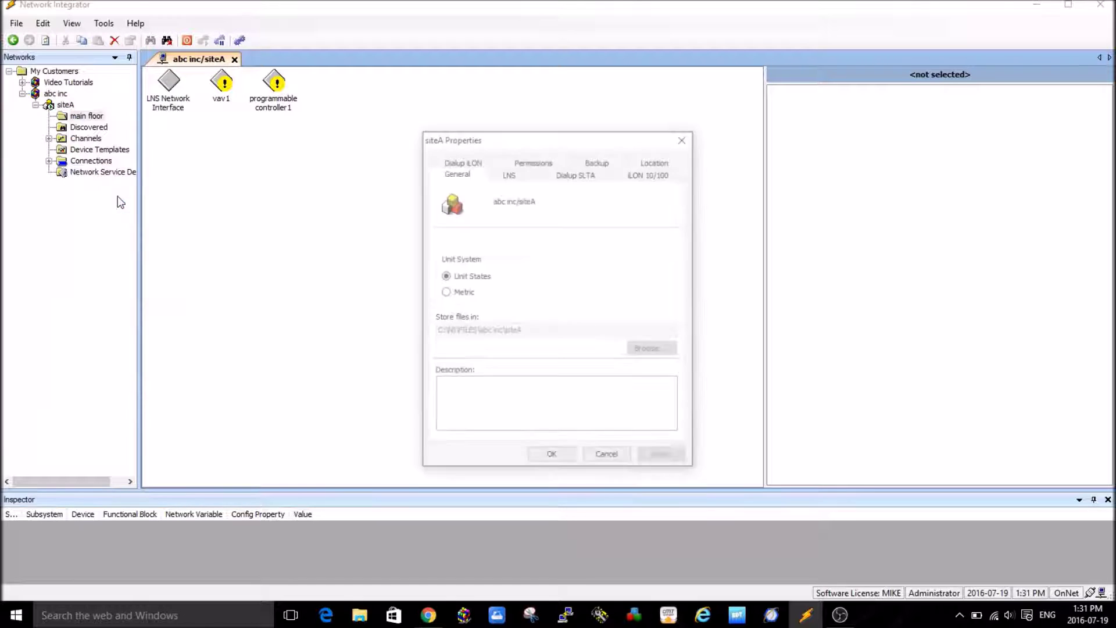
{"action": "left_click", "coordinate": [538, 163]}
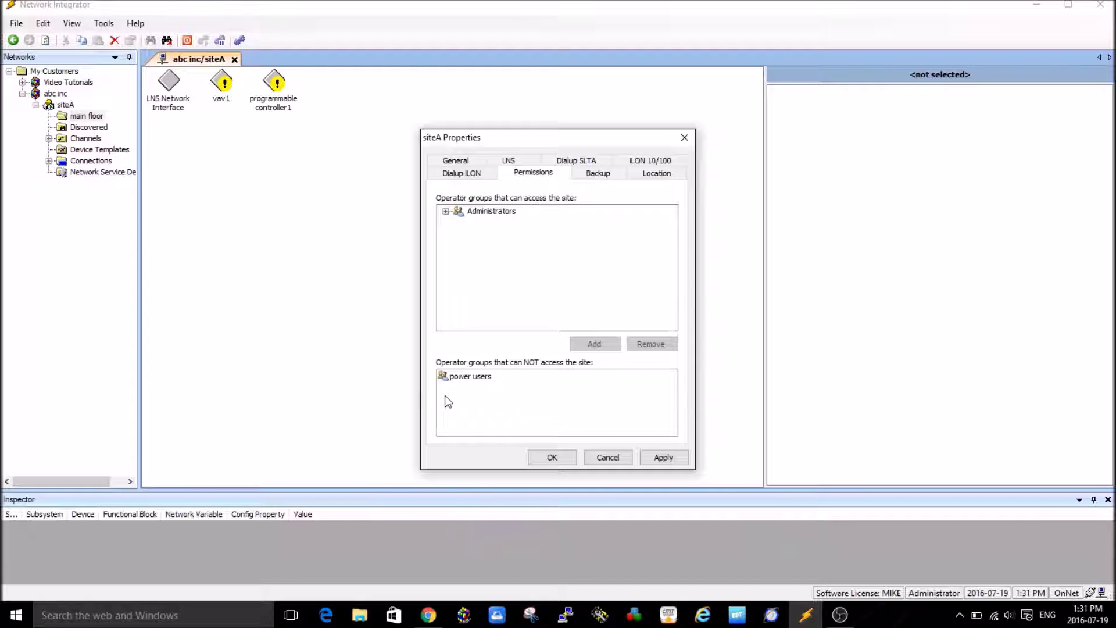
{"action": "left_click", "coordinate": [469, 377]}
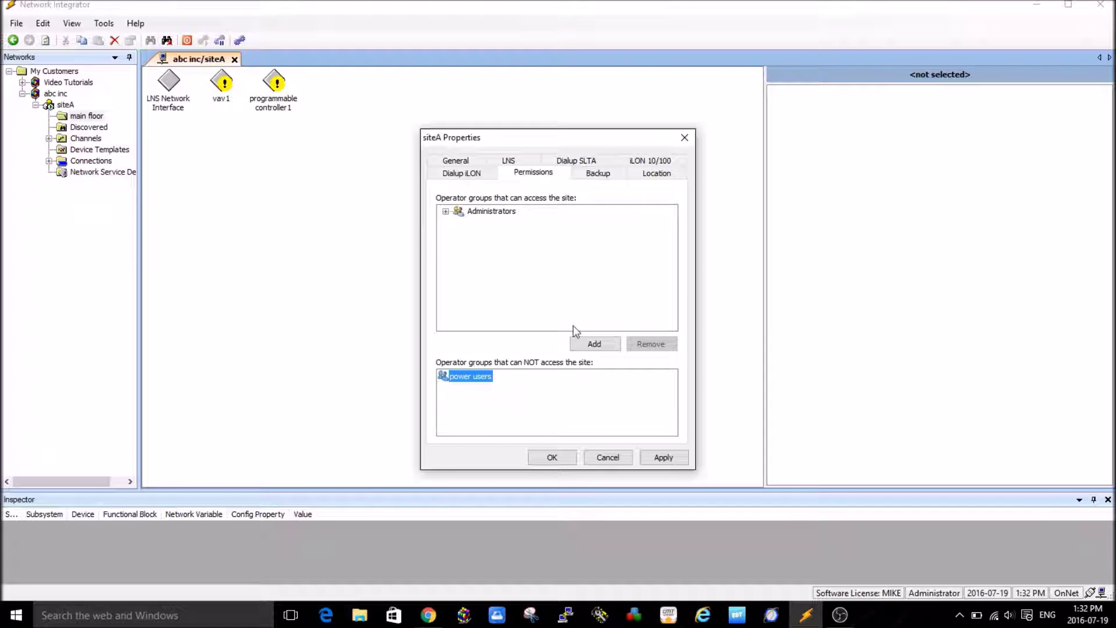
{"action": "left_click", "coordinate": [593, 344]}
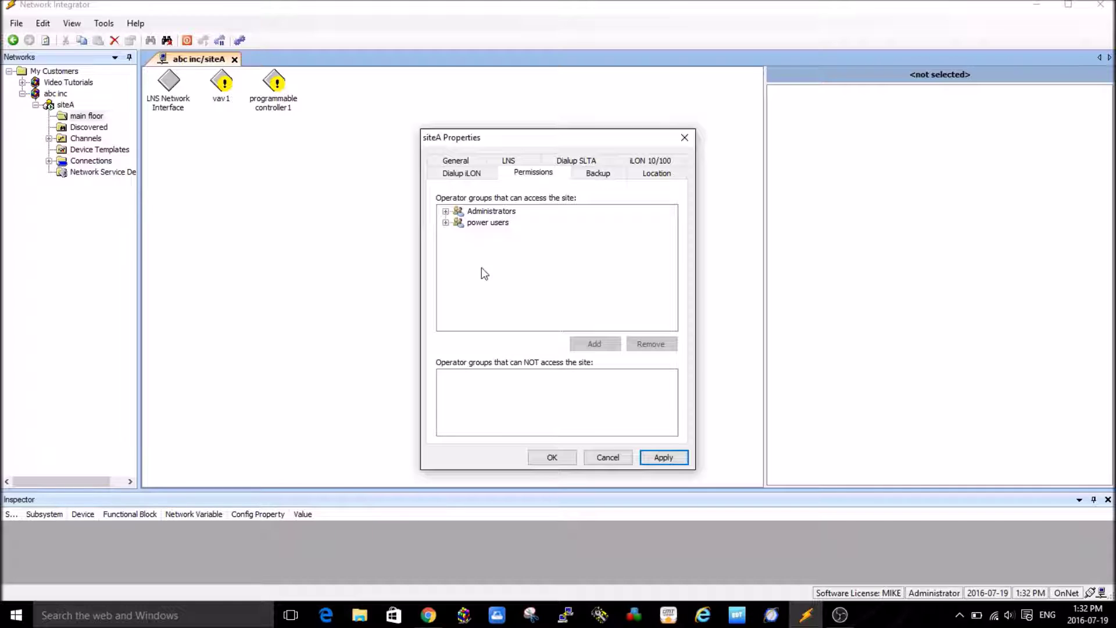
- Expand power users' permissions and uncheck Edit Graphics, Launch Plug-Ins and Network Maintenance
{"action": "left_click", "coordinate": [445, 223]}
{"action": "left_click_drag", "start_coordinate": [670, 267], "coordinate": [617, 242]}
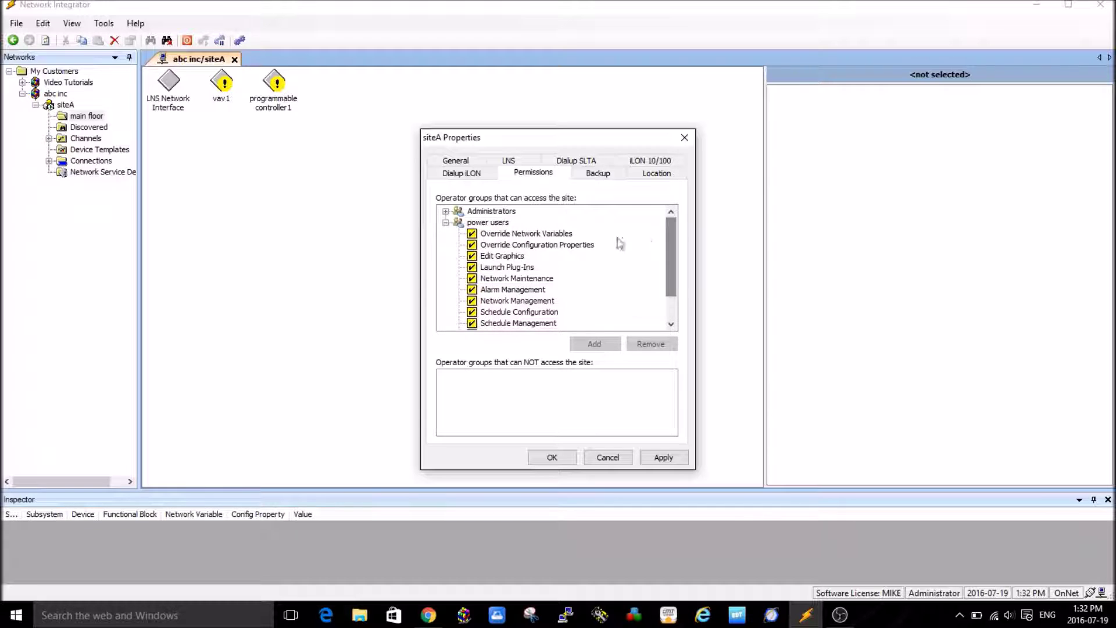
{"action": "left_click", "coordinate": [445, 223]}
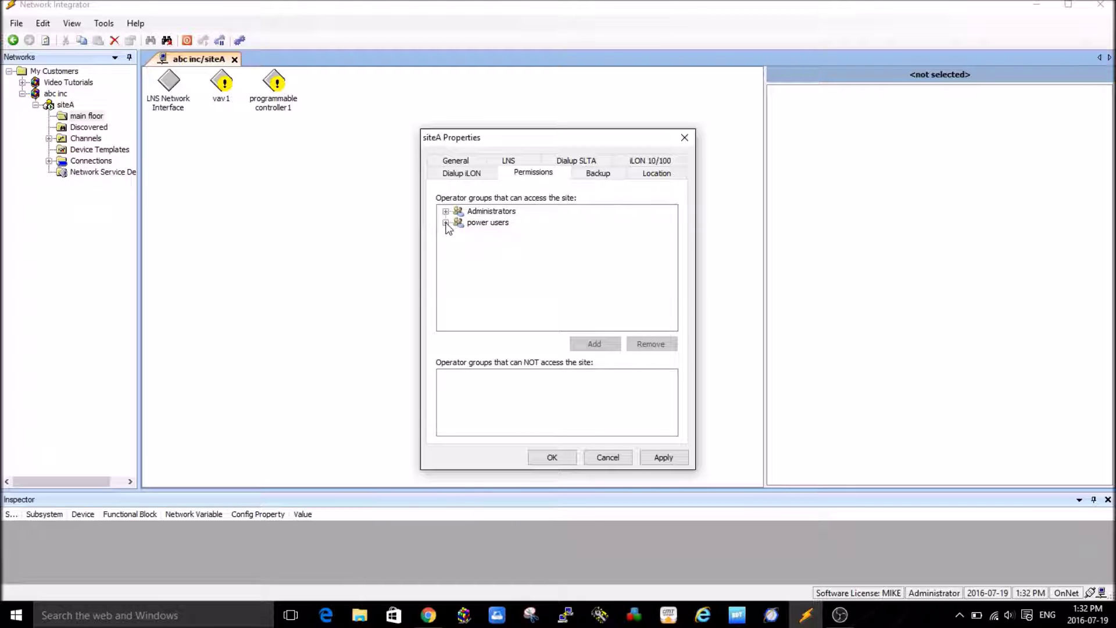
{"action": "left_click", "coordinate": [446, 223]}
{"action": "mouse_move", "coordinate": [671, 265]}
{"action": "left_mouse_down"}
{"action": "mouse_move", "coordinate": [673, 278]}
{"action": "mouse_move", "coordinate": [675, 263]}
{"action": "left_mouse_up"}
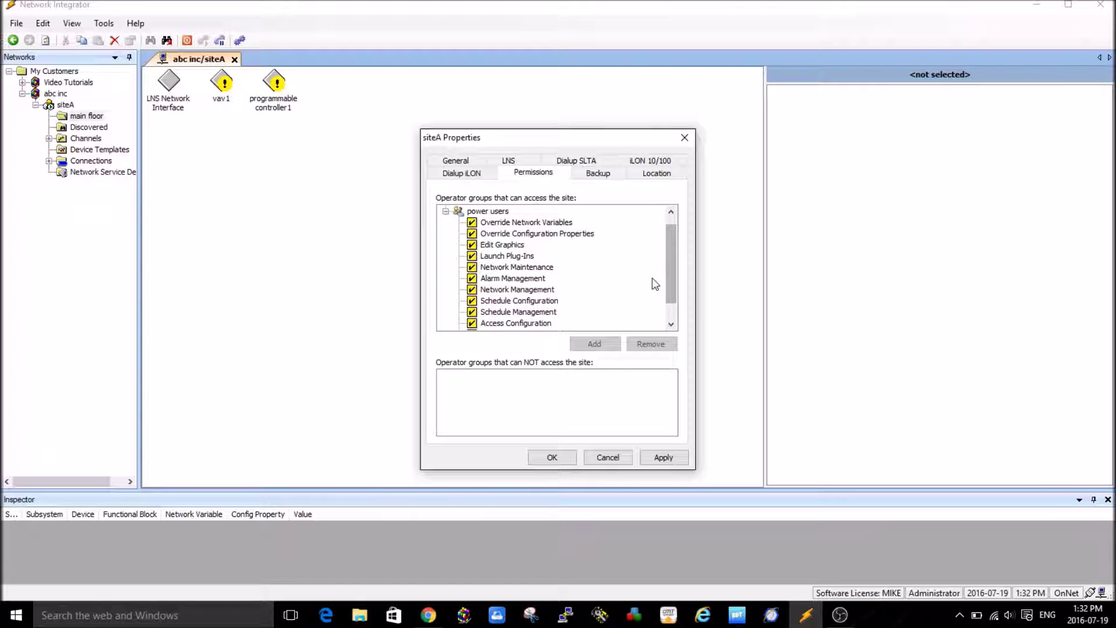
{"action": "left_click", "coordinate": [471, 245]}
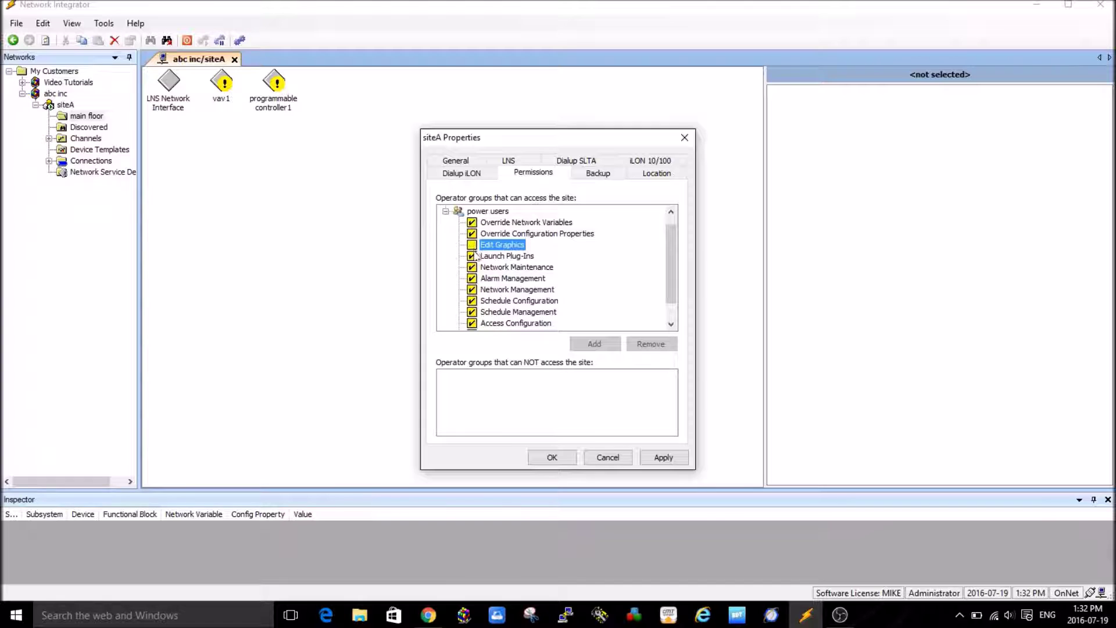
{"action": "left_click", "coordinate": [471, 257]}
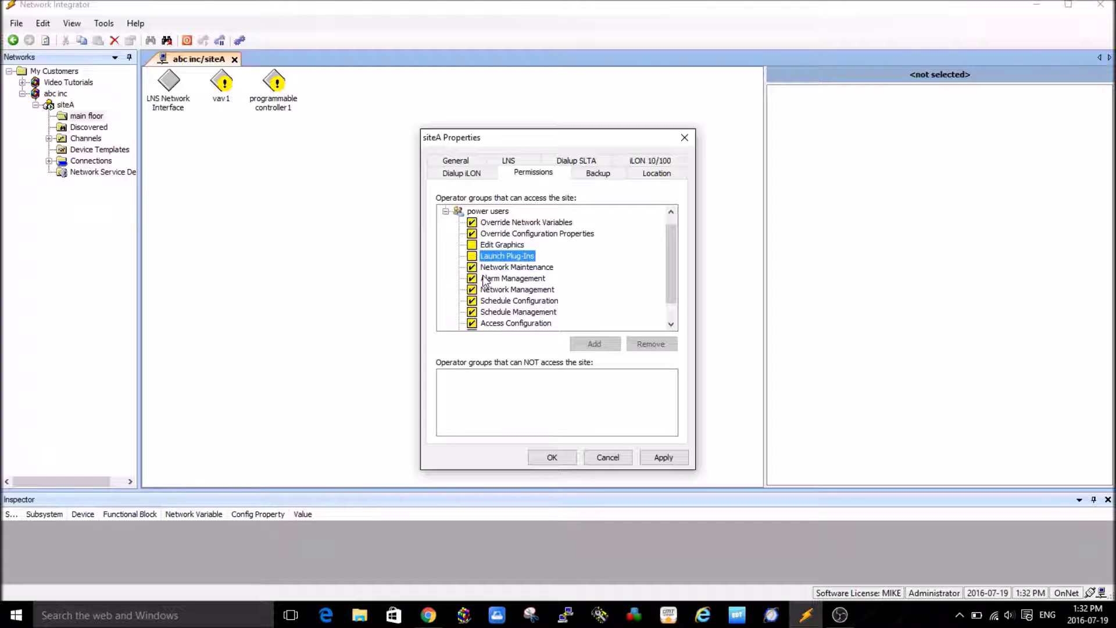
{"action": "left_click", "coordinate": [471, 267]}
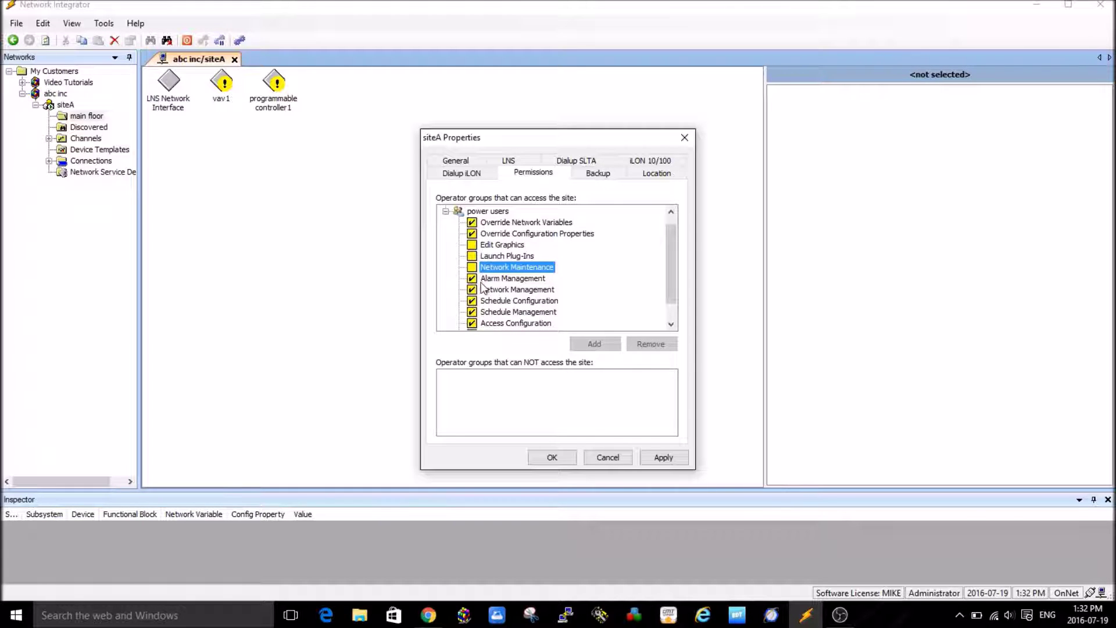
- Uncheck Network Management, Access Configuration, Access Management and Create/Restore Backups for power users
{"action": "left_click", "coordinate": [471, 290]}
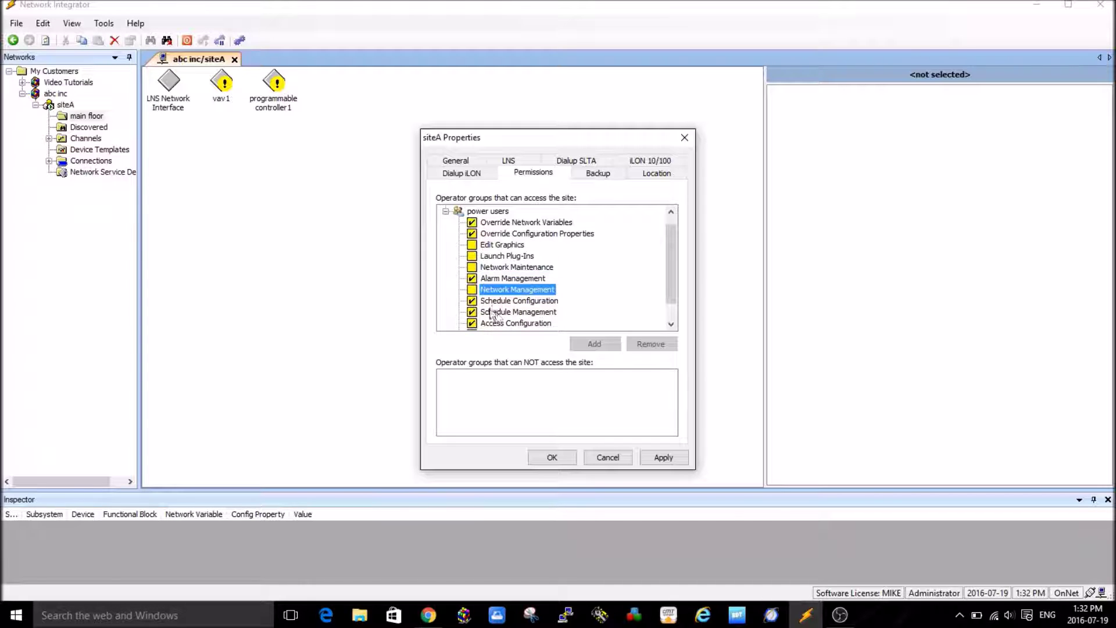
{"action": "left_click_drag", "start_coordinate": [669, 291], "coordinate": [670, 307]}
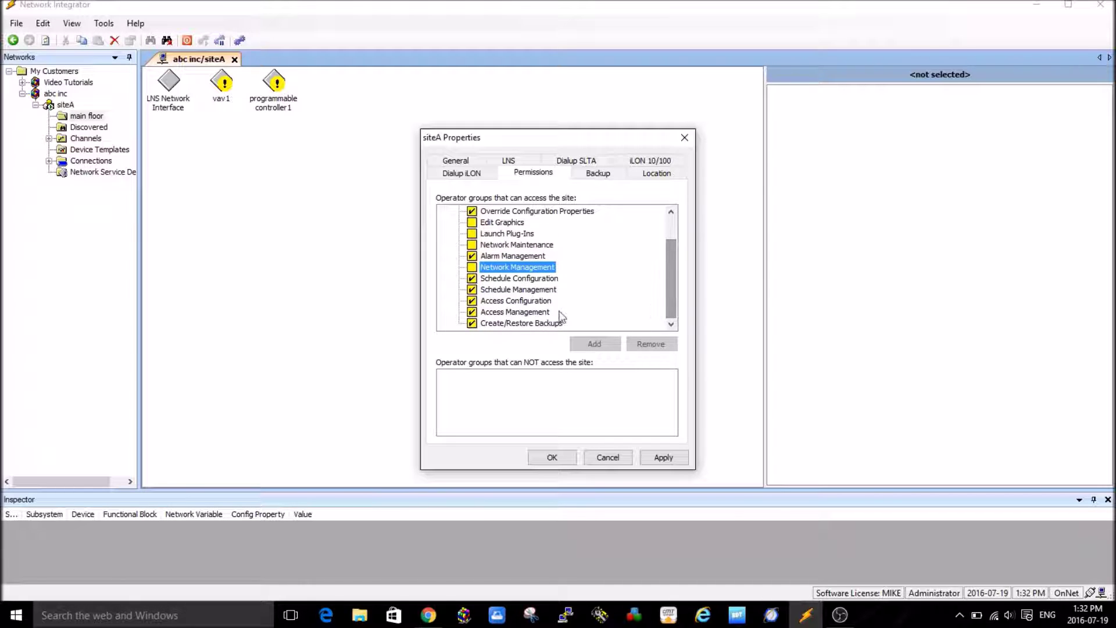
{"action": "left_click", "coordinate": [471, 300]}
{"action": "left_click", "coordinate": [471, 312]}
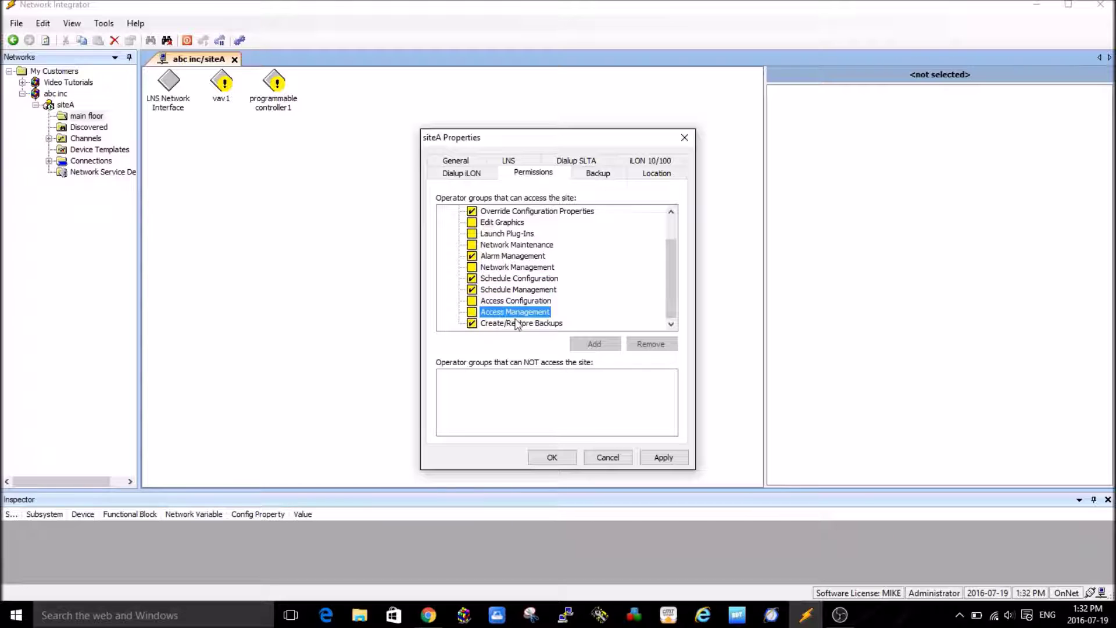
{"action": "left_click", "coordinate": [471, 323]}
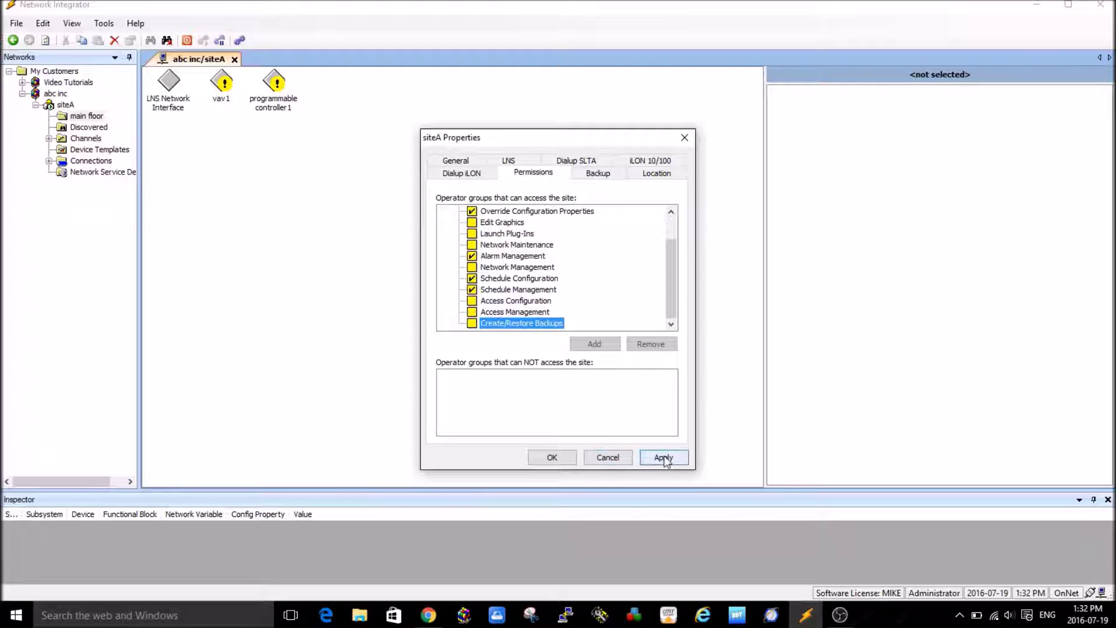
- Confirm siteA Properties with OK to apply the power users access and permissions
{"action": "left_click", "coordinate": [567, 456]}
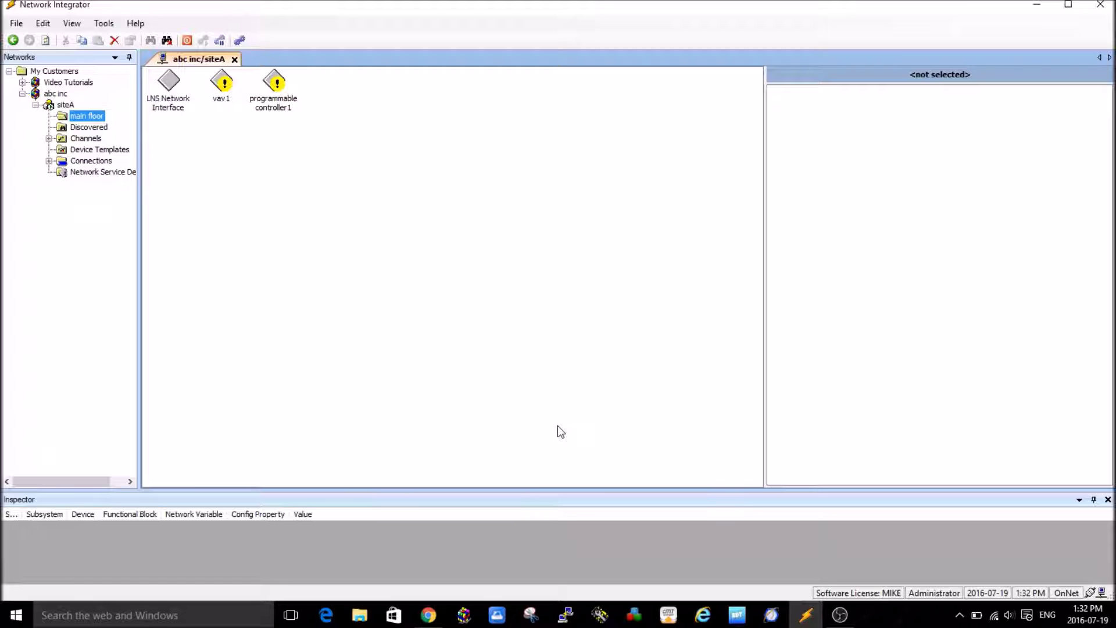